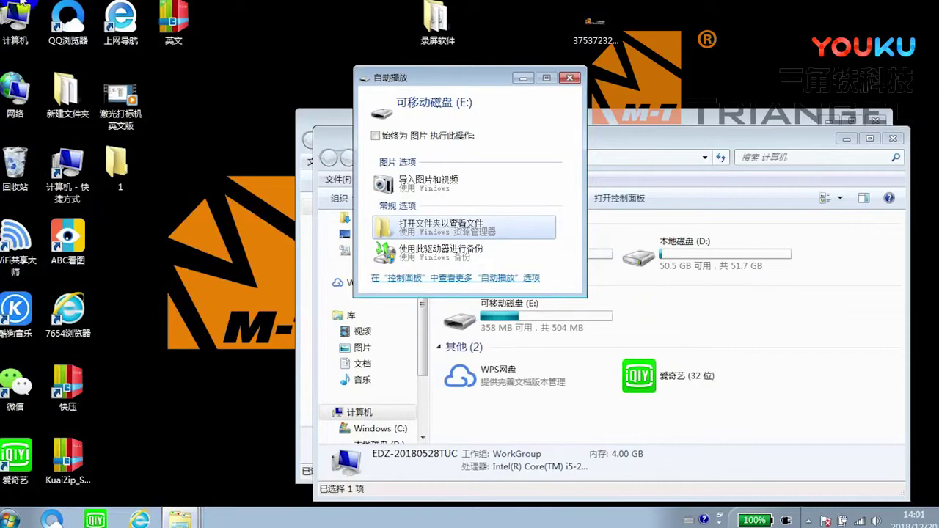
Step: Open removable disk E: and copy the ADD6W3340 folder, ADD6W3340.cor, the ADD6W3340 archive, the JPG image and the 焦距36.7CM text file
click(572, 79)
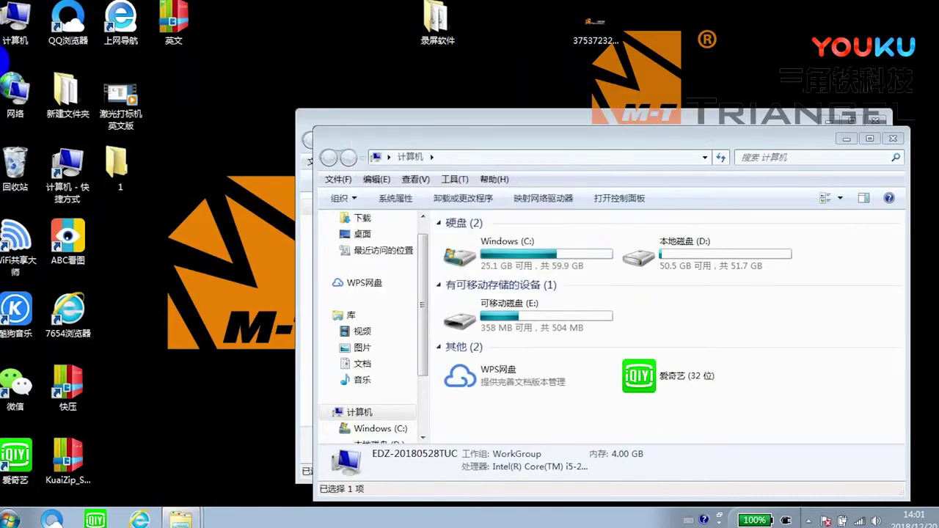
double_click(558, 316)
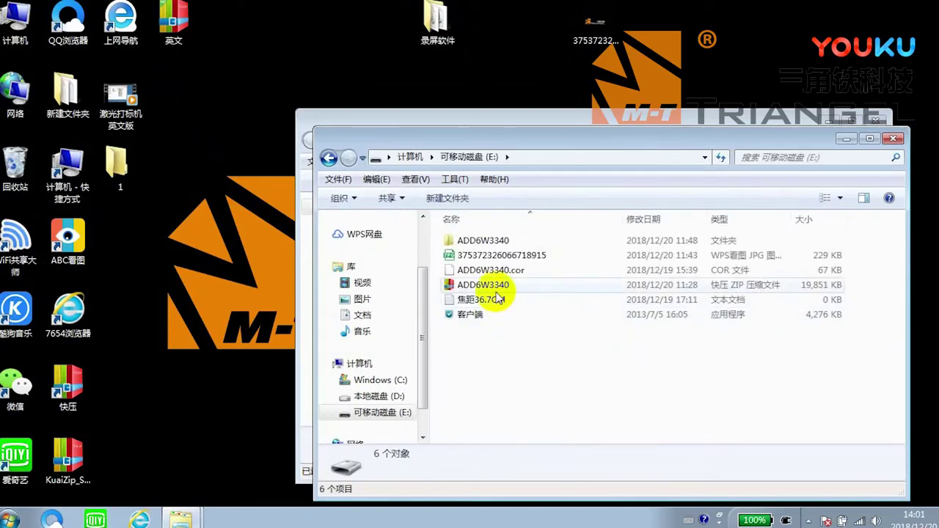
click(497, 298)
shift+click(498, 271)
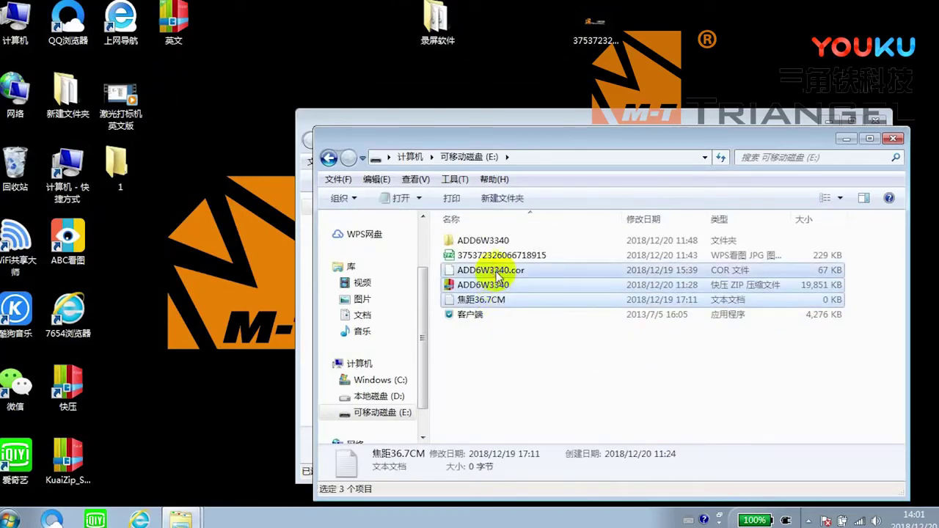
shift+click(477, 240)
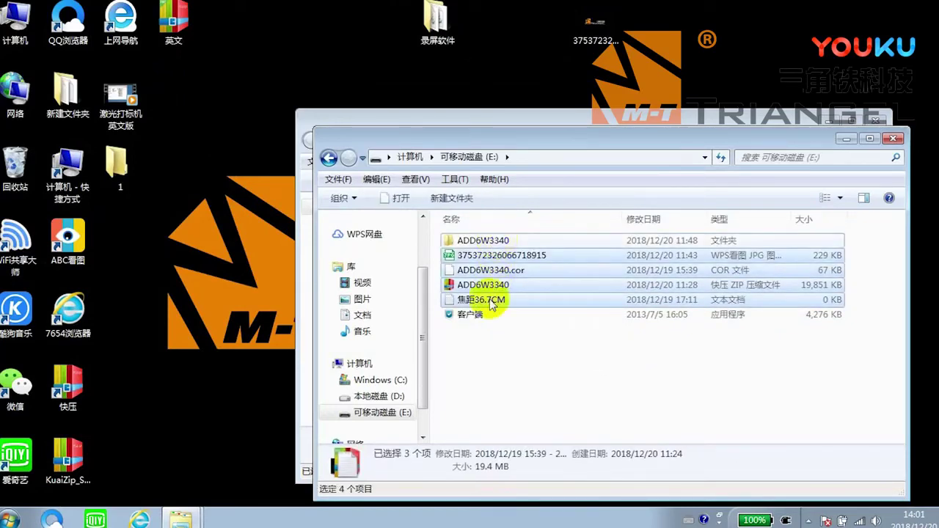
right_click(496, 239)
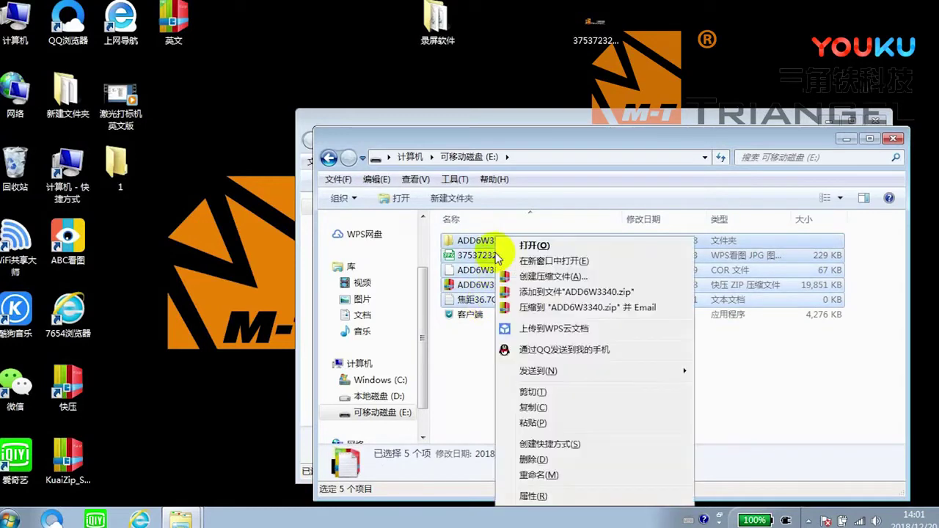
click(556, 408)
Step: Paste the copied items onto the desktop, replacing the existing JPG image of the same name
click(251, 48)
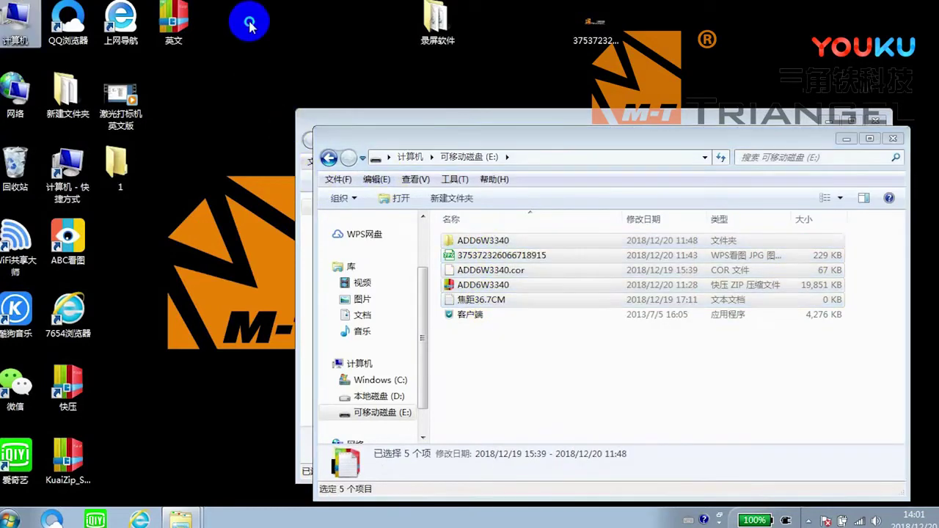
right_click(250, 27)
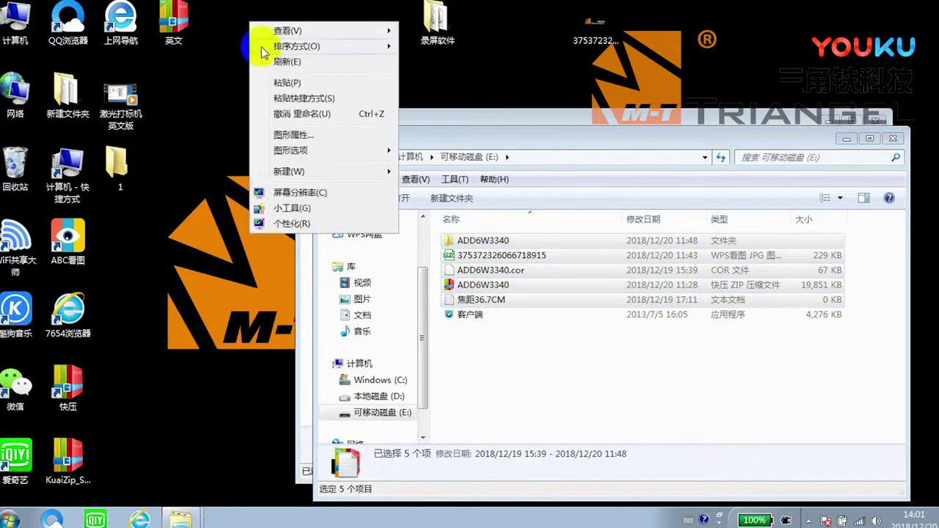
click(293, 81)
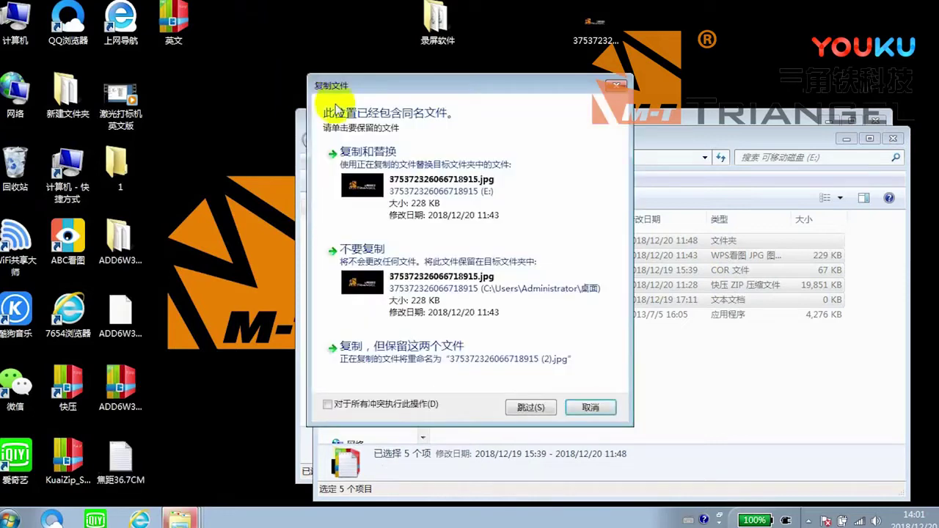
click(358, 167)
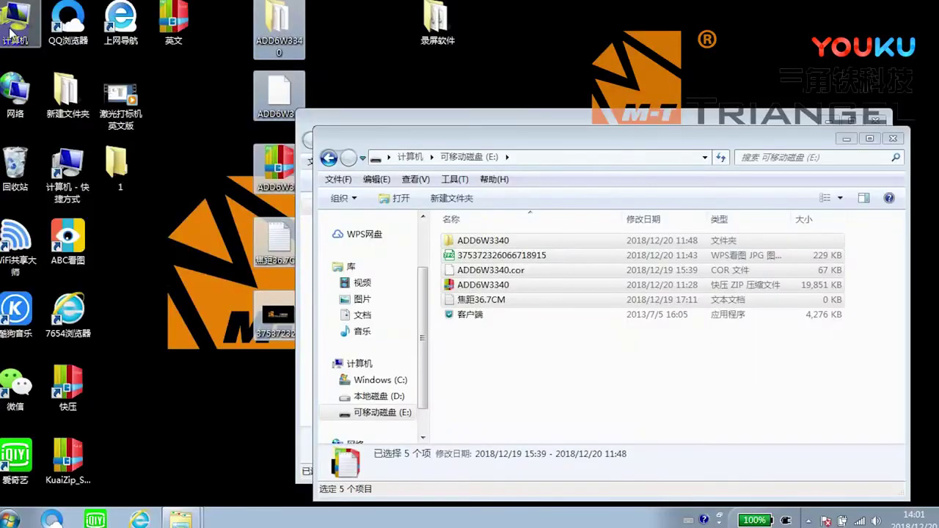
Step: Open the computer's management console and show its Device Manager (设备管理器)
right_click(8, 26)
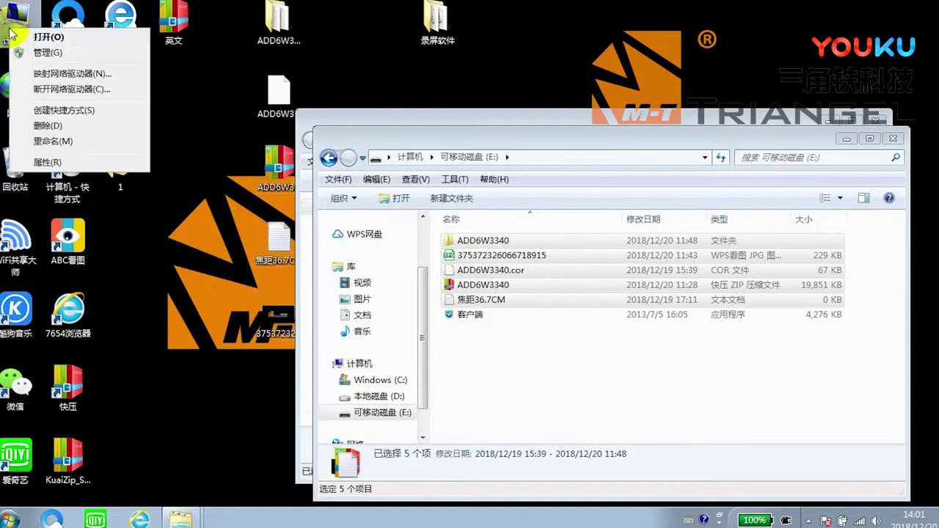
click(38, 52)
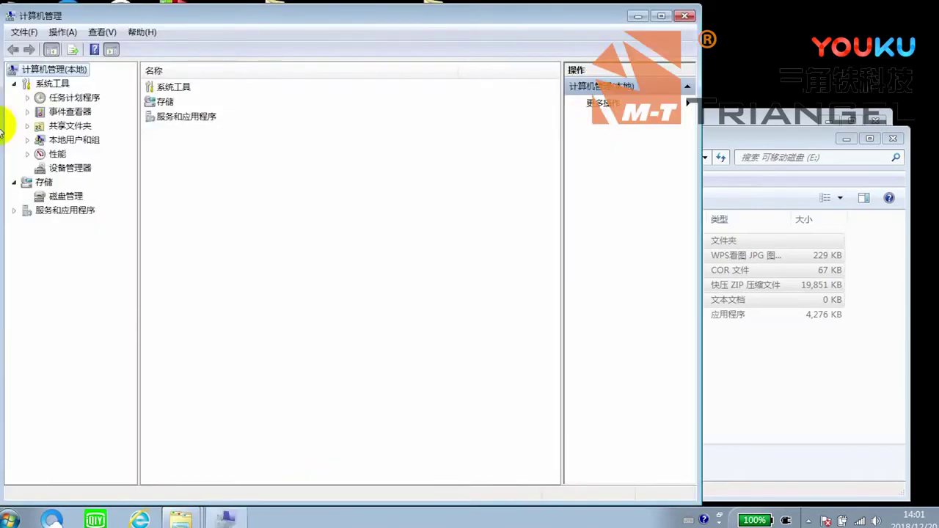
click(79, 169)
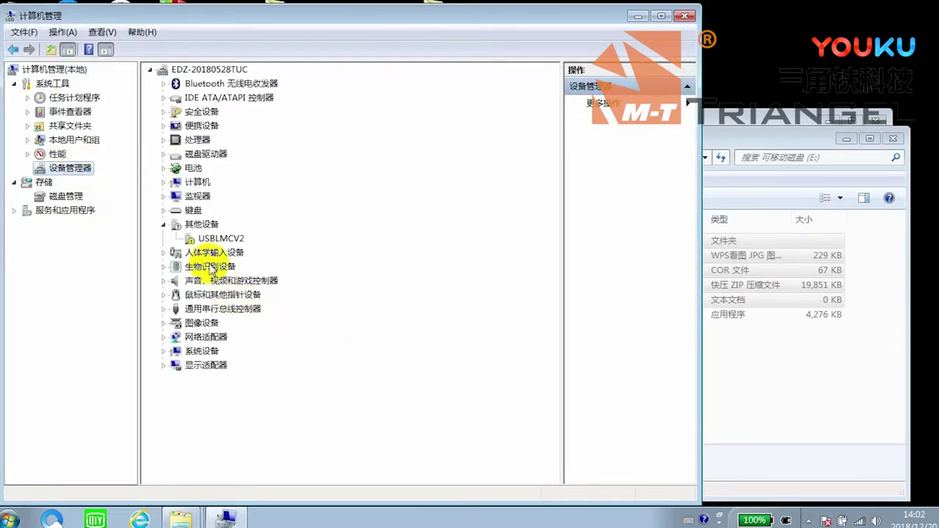
Step: Start a driver update for the USBLMCV2 device, choosing to locate the driver software manually on the computer
click(210, 241)
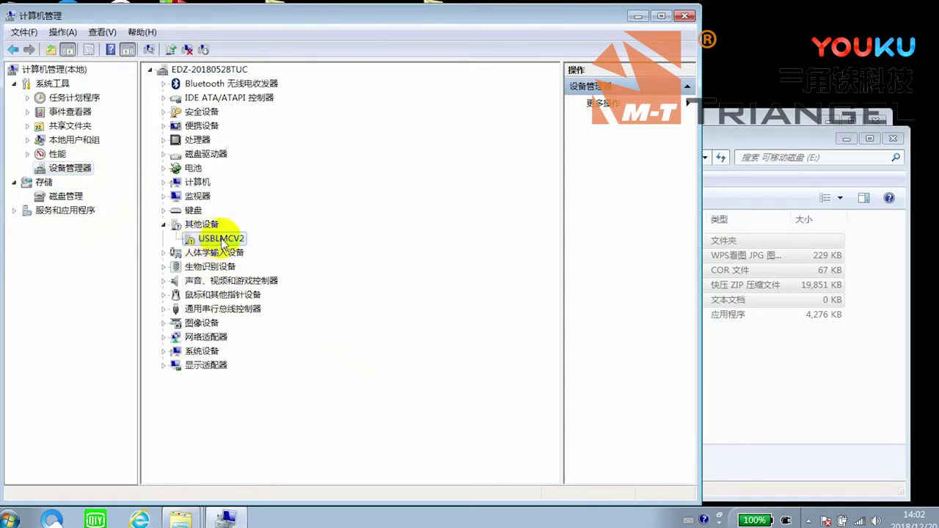
right_click(221, 240)
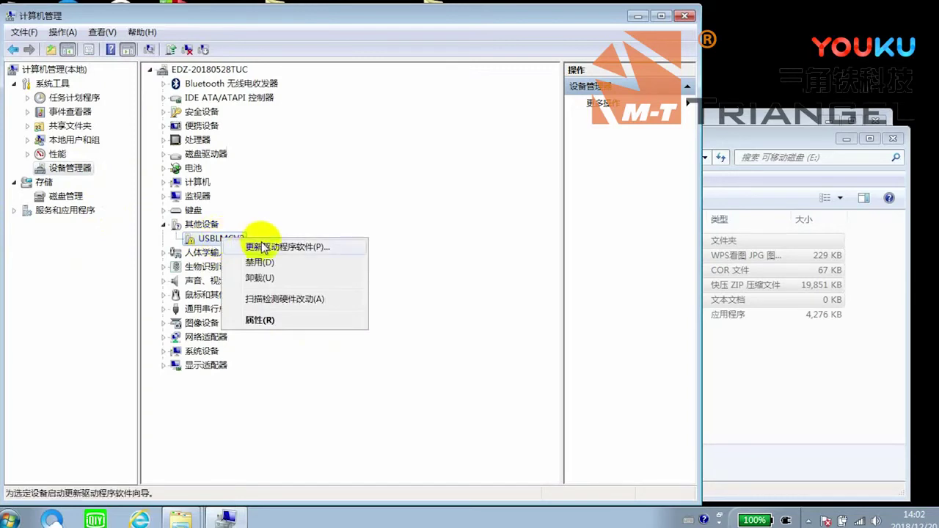
click(267, 247)
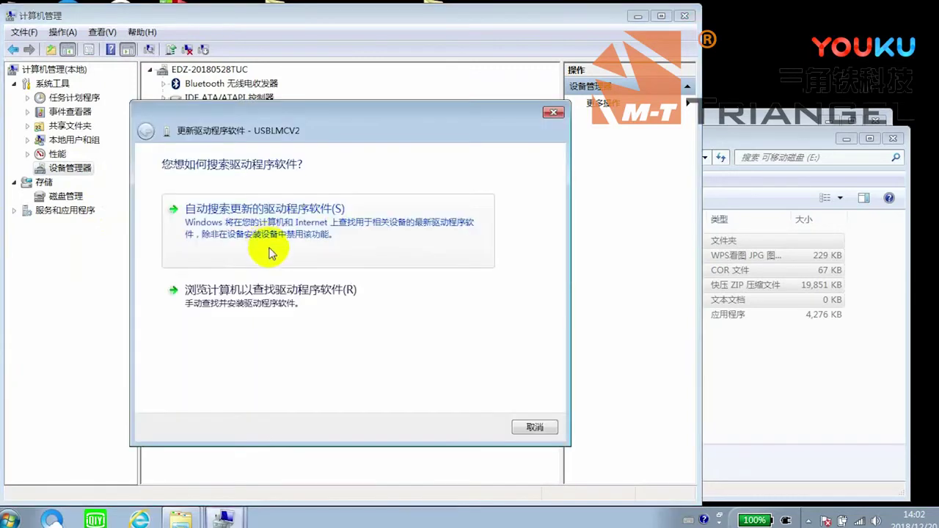
click(256, 308)
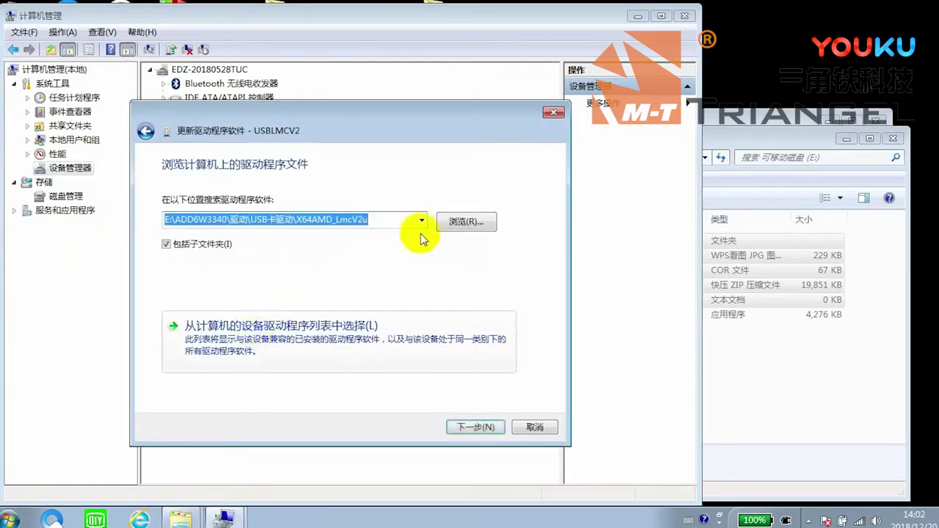
Step: Set the driver search location to the X64AMD_LmcV2u folder under ADD6W3340\驱动\USB卡驱动 on drive E:
click(462, 223)
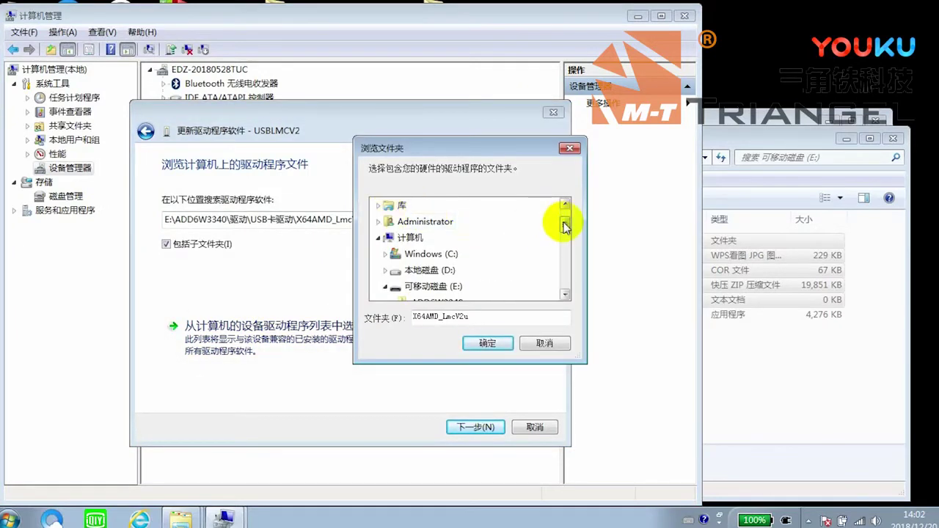
drag(565, 222, 563, 210)
click(398, 206)
scroll(400, 220, down, 2)
click(391, 237)
click(399, 286)
click(407, 286)
scroll(462, 291, down, 1)
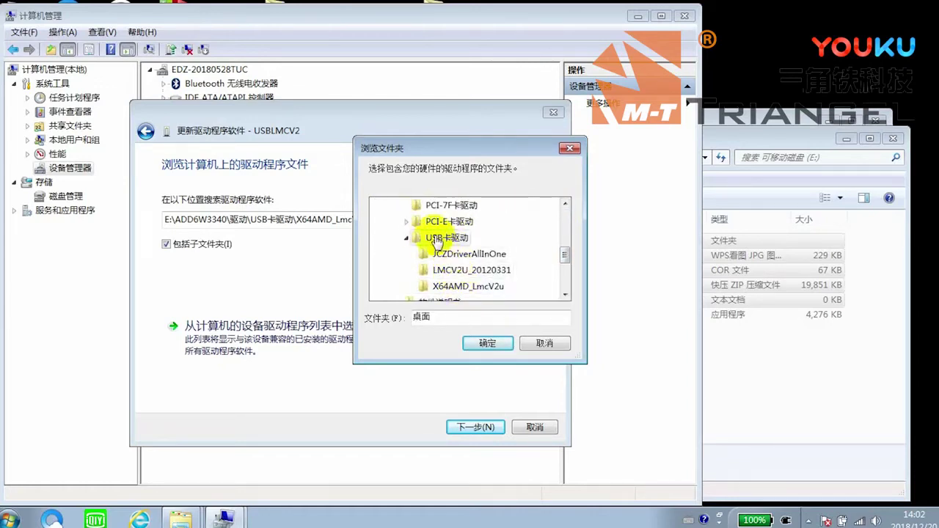
scroll(428, 252, up, 3)
scroll(415, 285, down, 1)
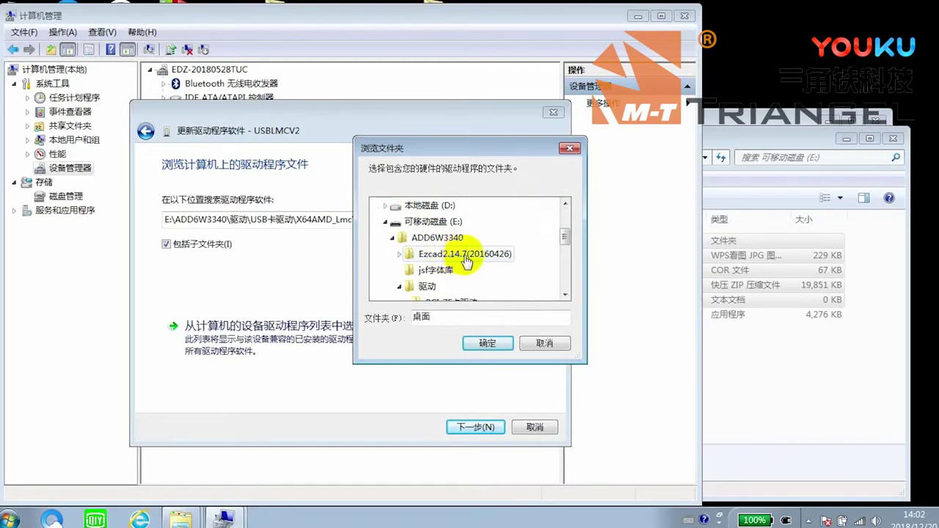
scroll(480, 260, down, 3)
scroll(448, 257, up, 1)
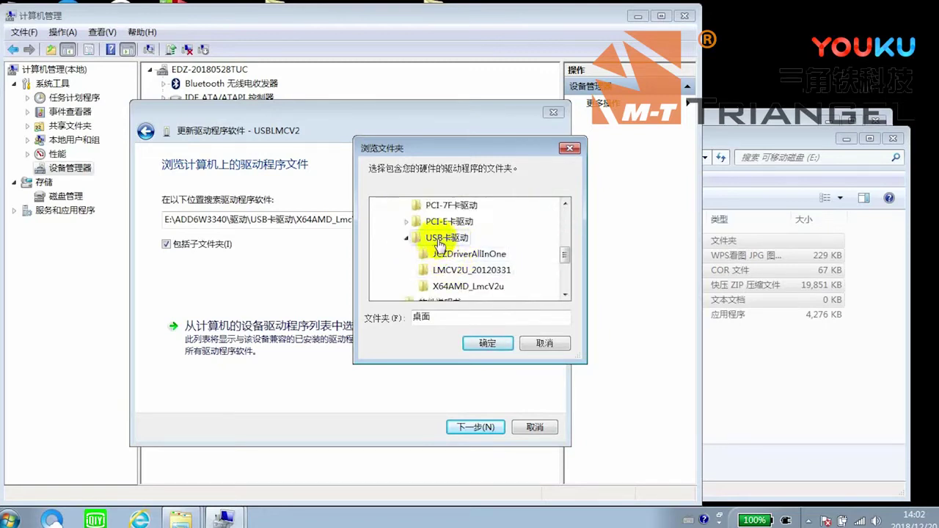
click(458, 287)
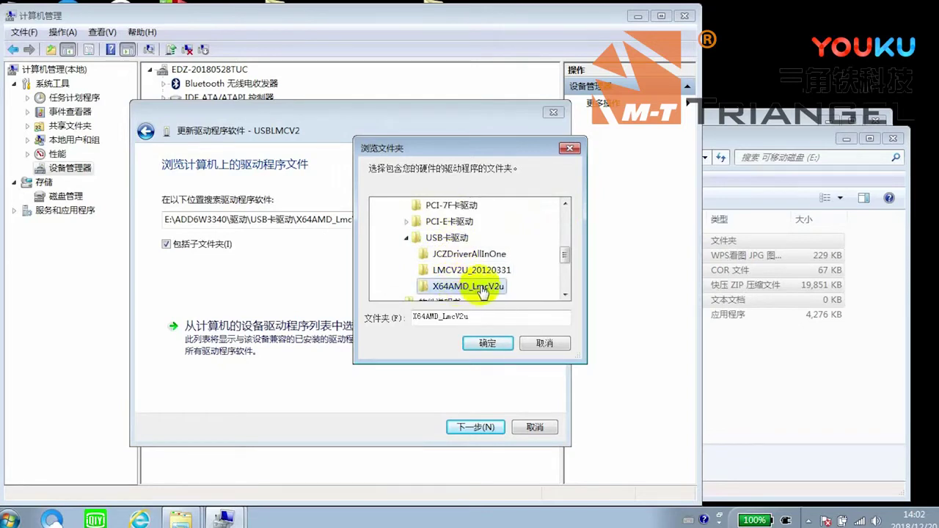
scroll(478, 293, down, 1)
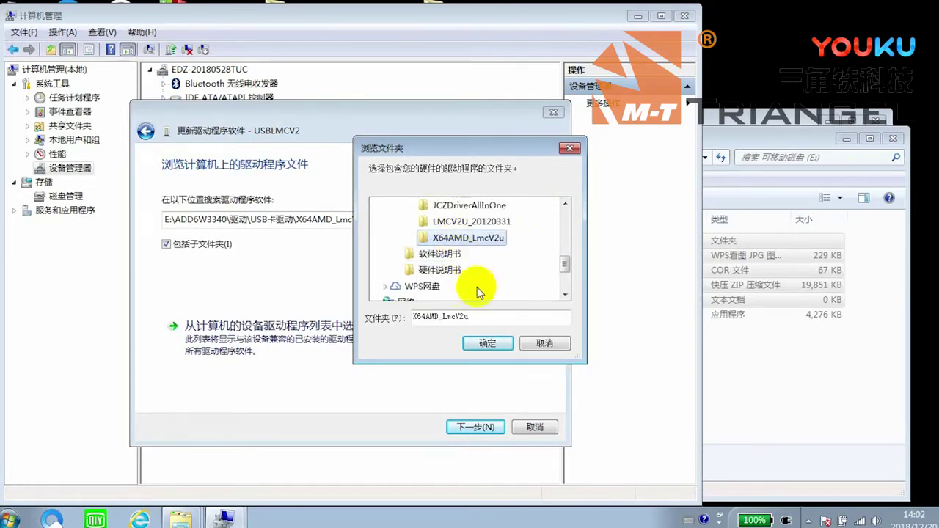
click(484, 345)
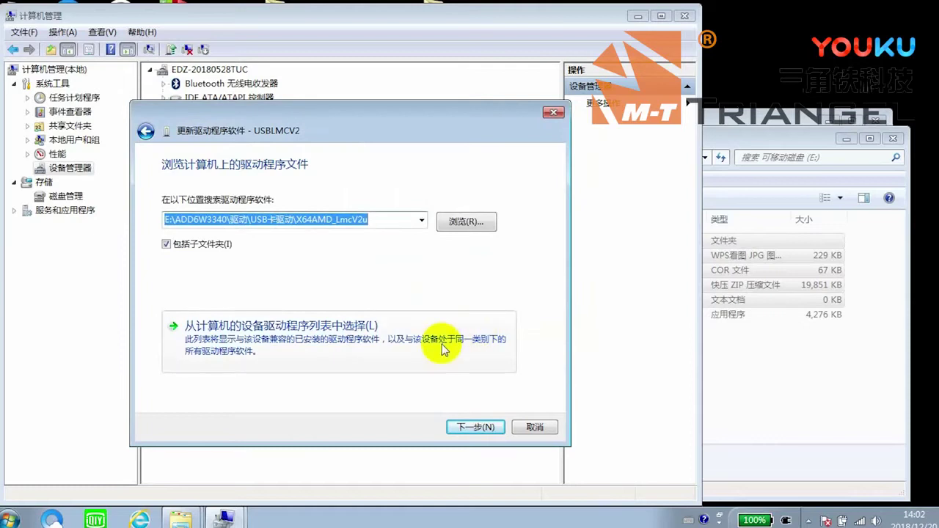
Step: Install the driver from the chosen folder, and close the update wizard, Computer Management and the open folder windows
click(476, 427)
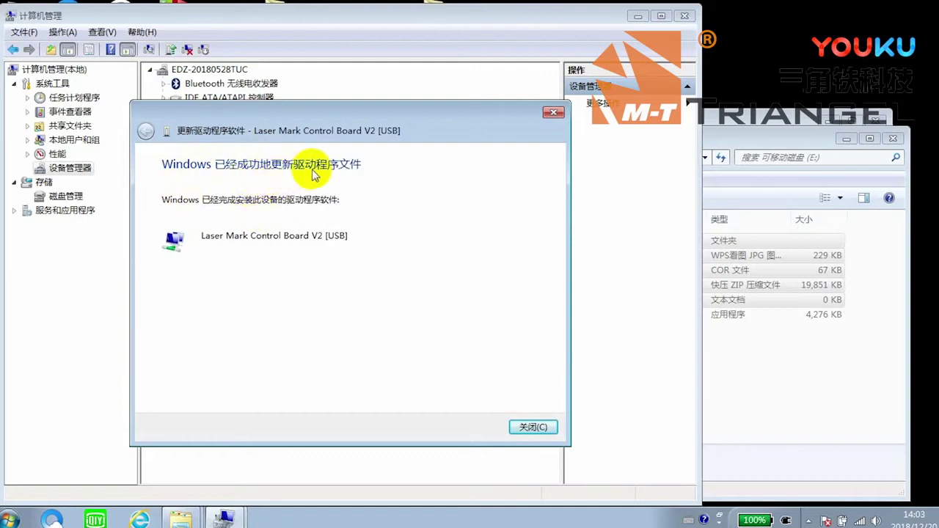
click(533, 428)
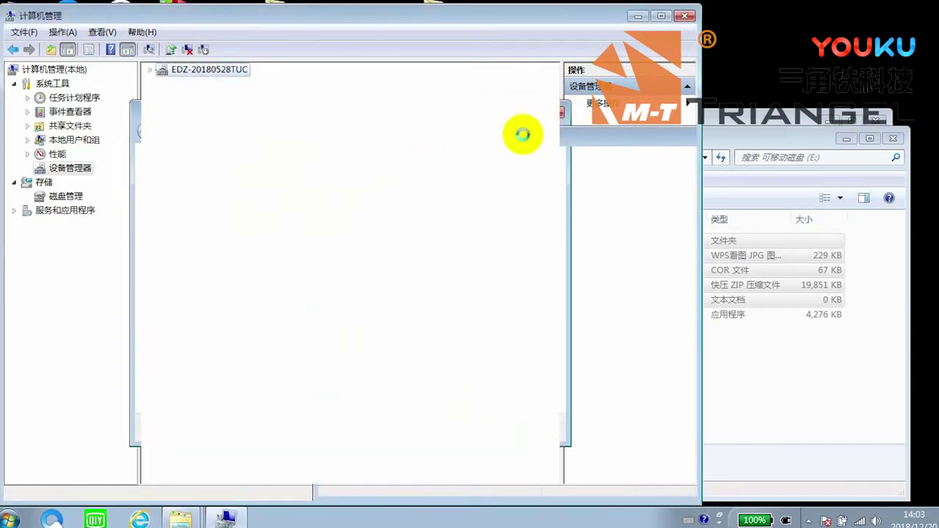
click(682, 16)
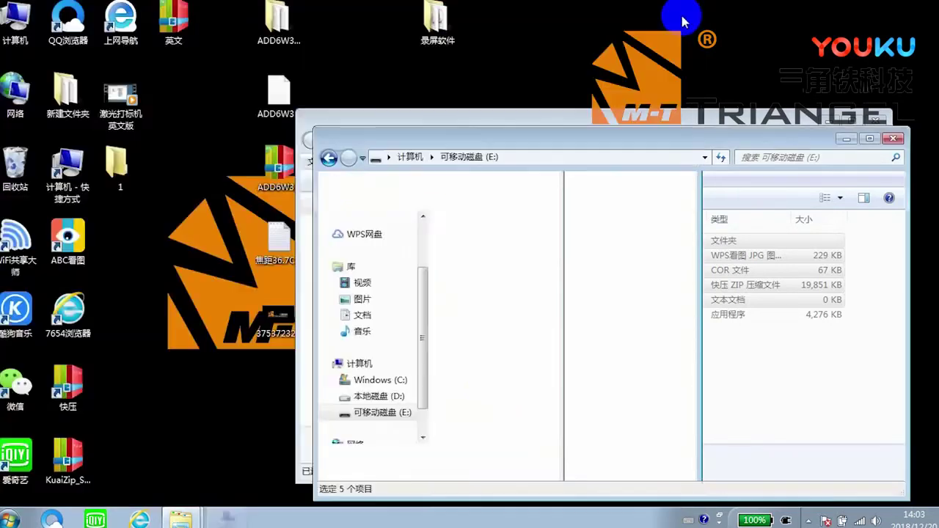
click(889, 139)
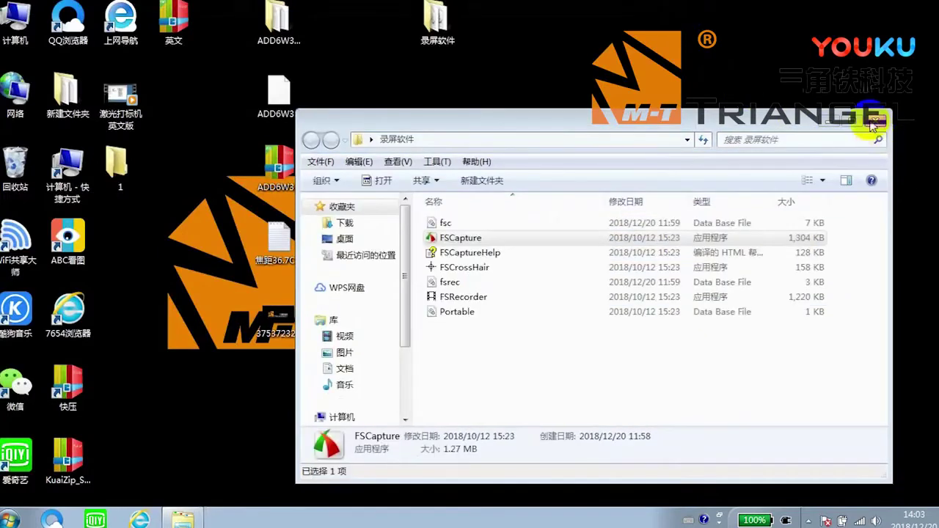
click(871, 136)
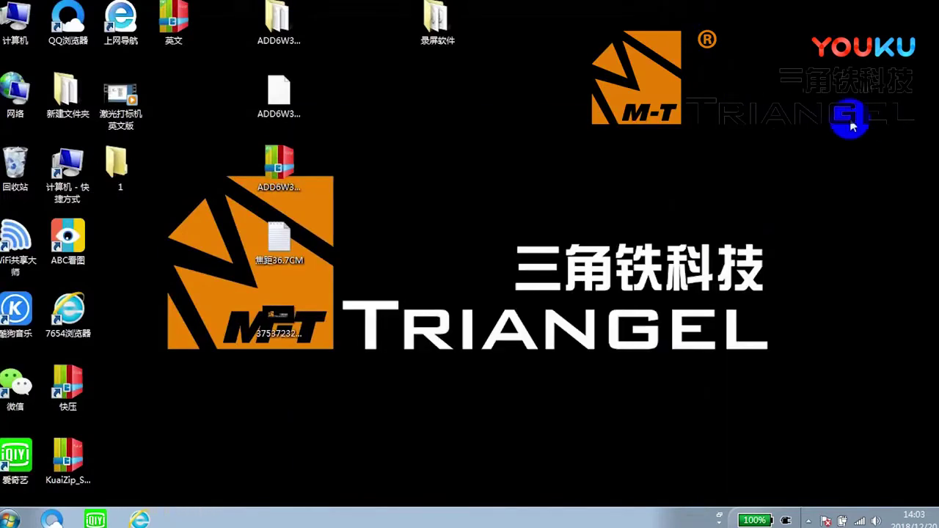
Step: Launch EzCad2 from the Ezcad2.14.7(20160426) folder inside the desktop copy of ADD6W3340
double_click(280, 32)
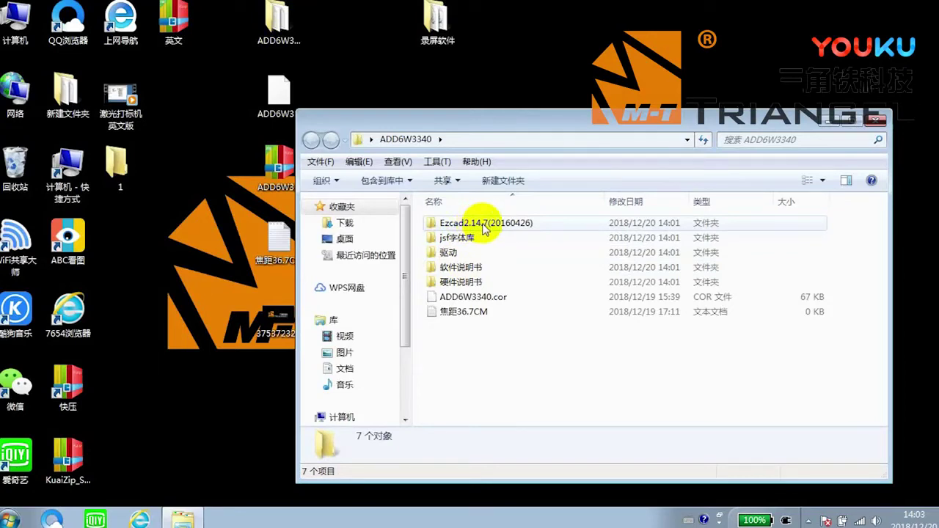
double_click(484, 227)
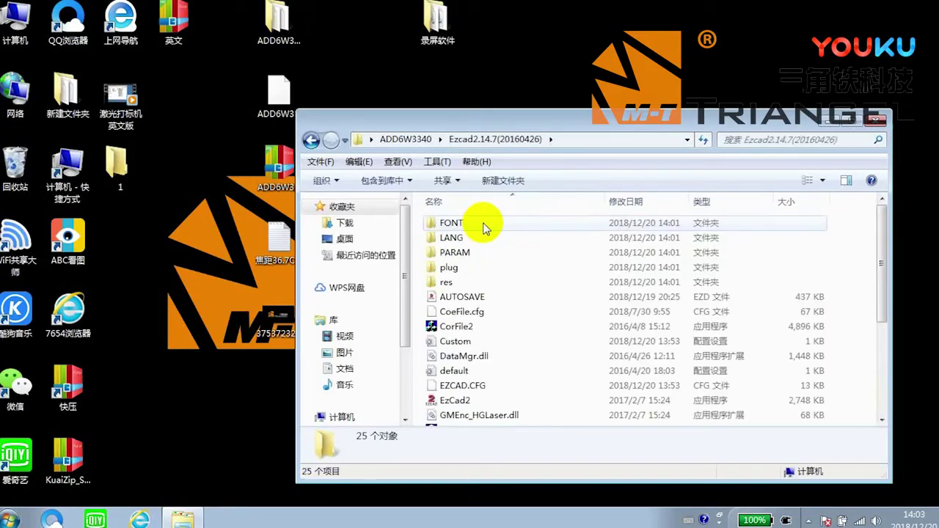
scroll(498, 322, down, 1)
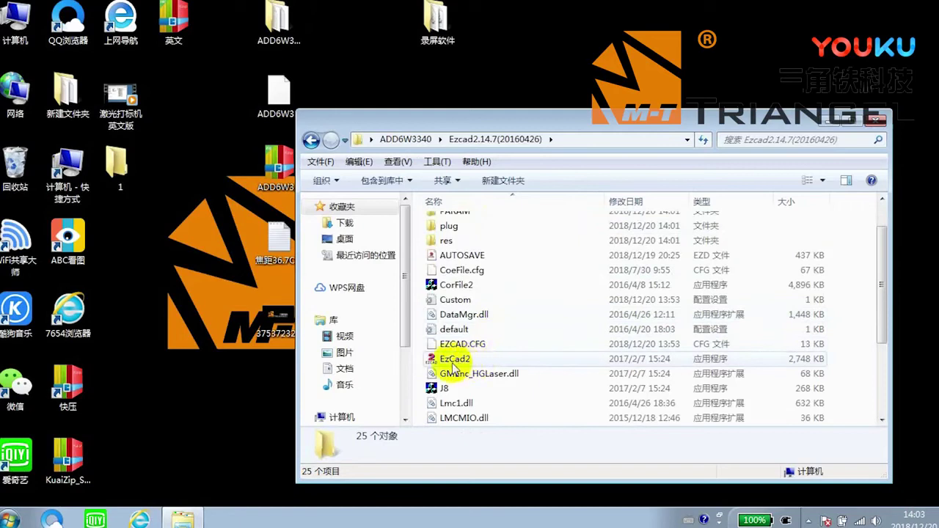
click(564, 359)
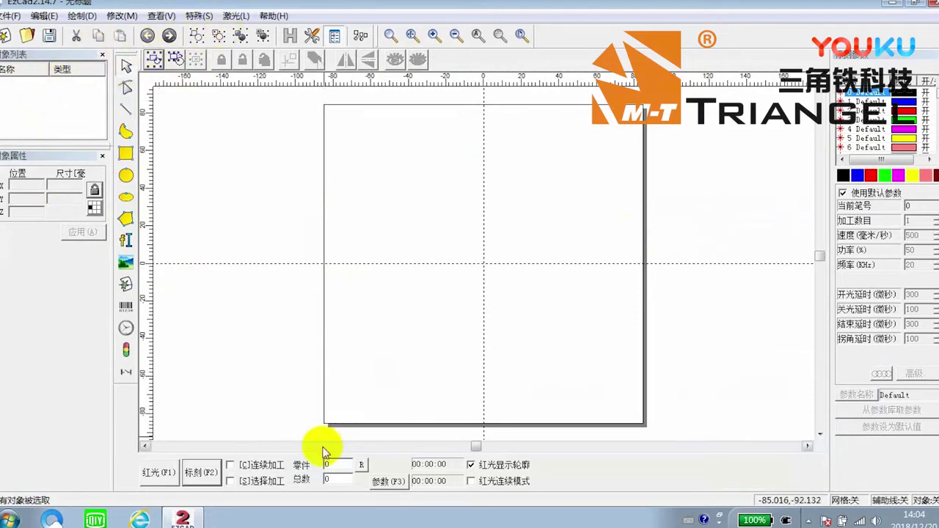
Step: Load the ADD6W3340.cor correction file from the desktop in the EzCad2 configuration parameters, accept the settings and close EzCad2
click(387, 481)
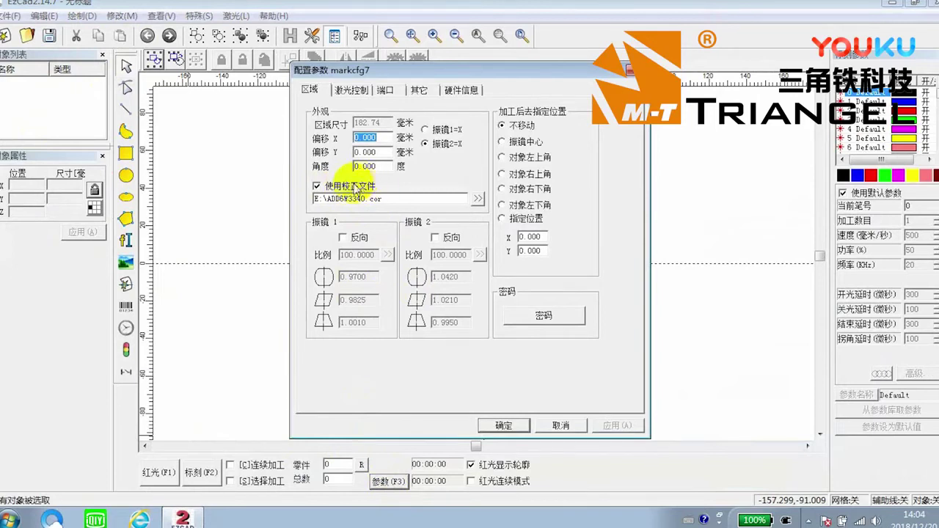
click(477, 203)
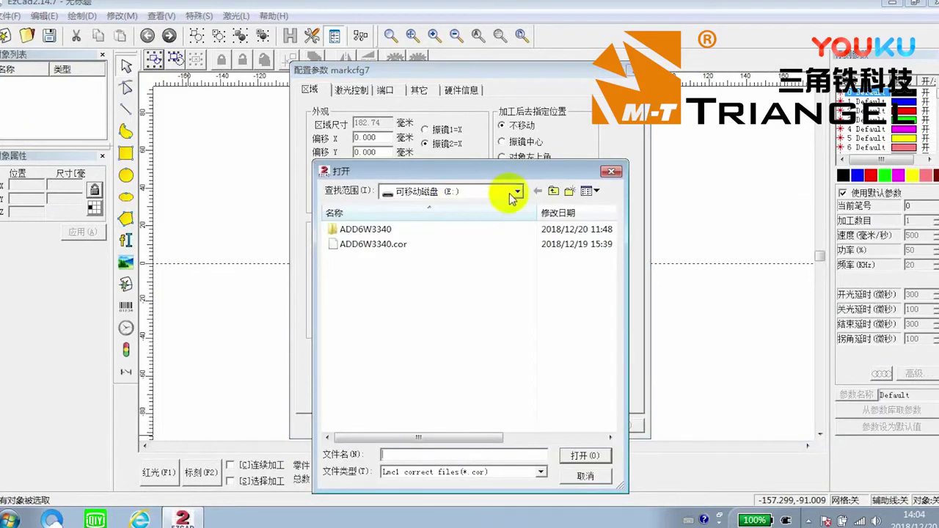
click(518, 193)
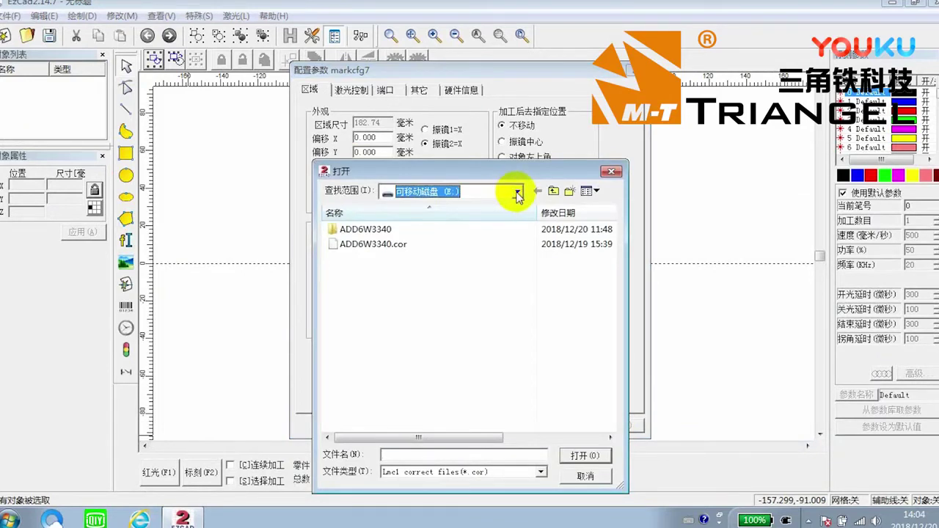
click(408, 208)
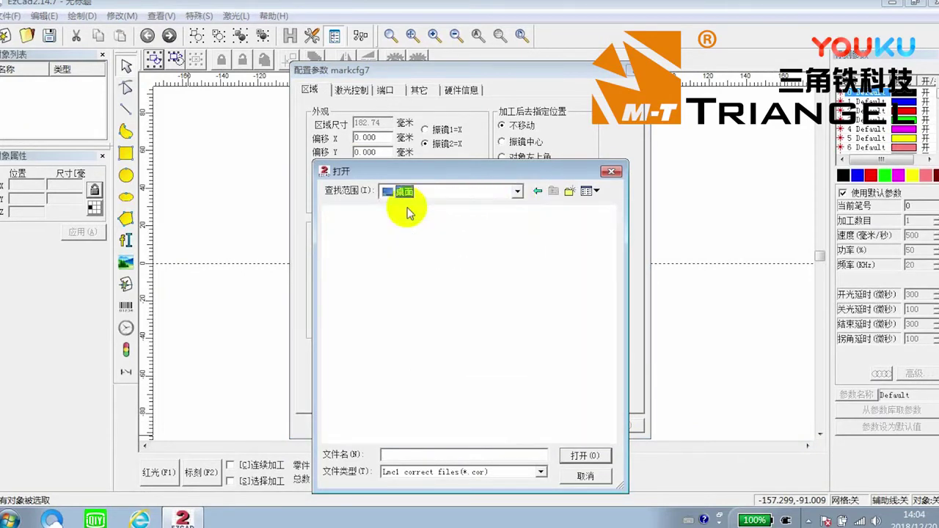
drag(611, 293, 617, 413)
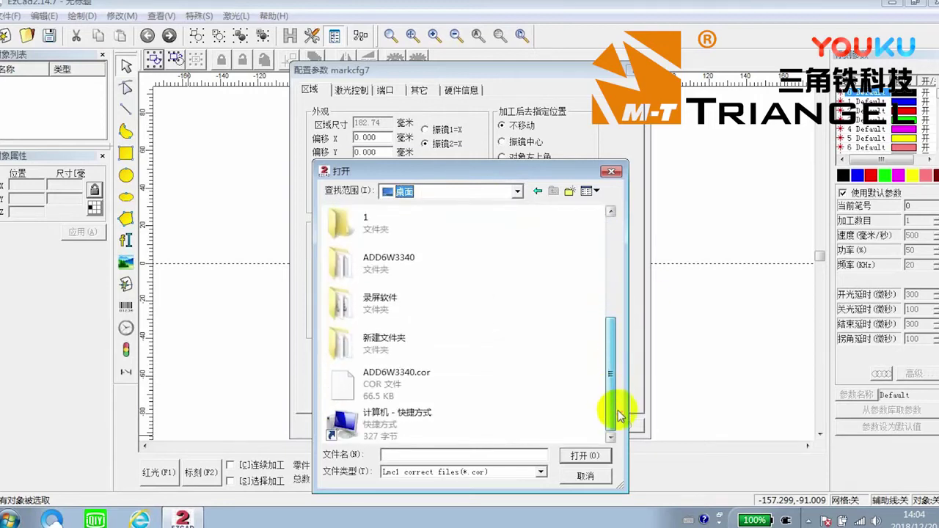
click(406, 381)
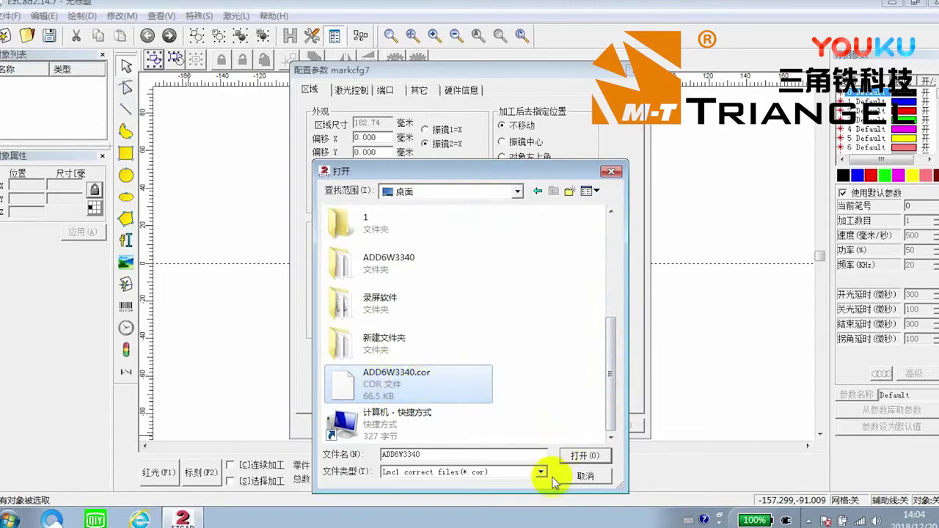
click(582, 455)
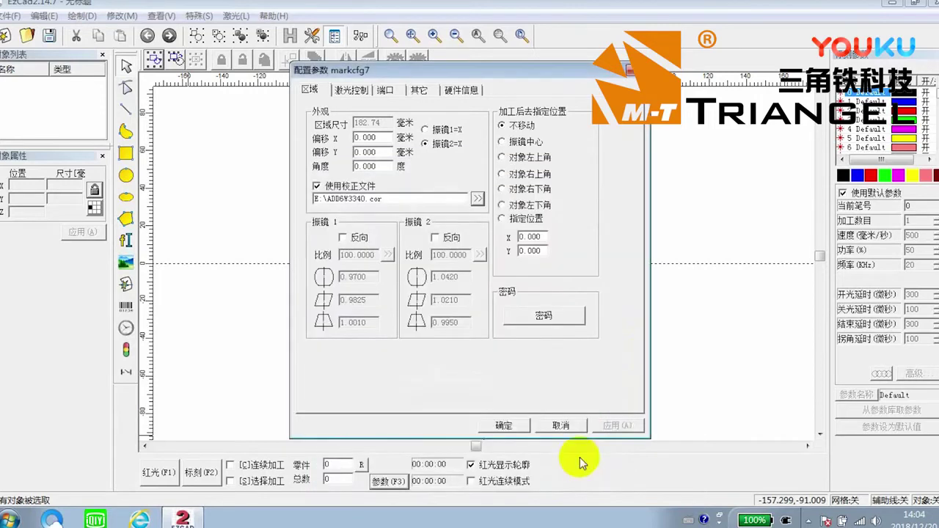
click(504, 425)
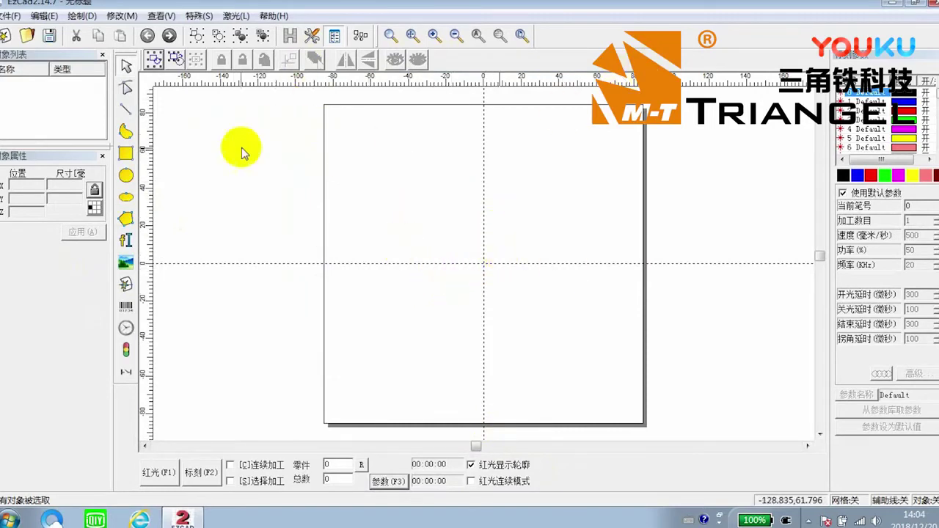
click(931, 3)
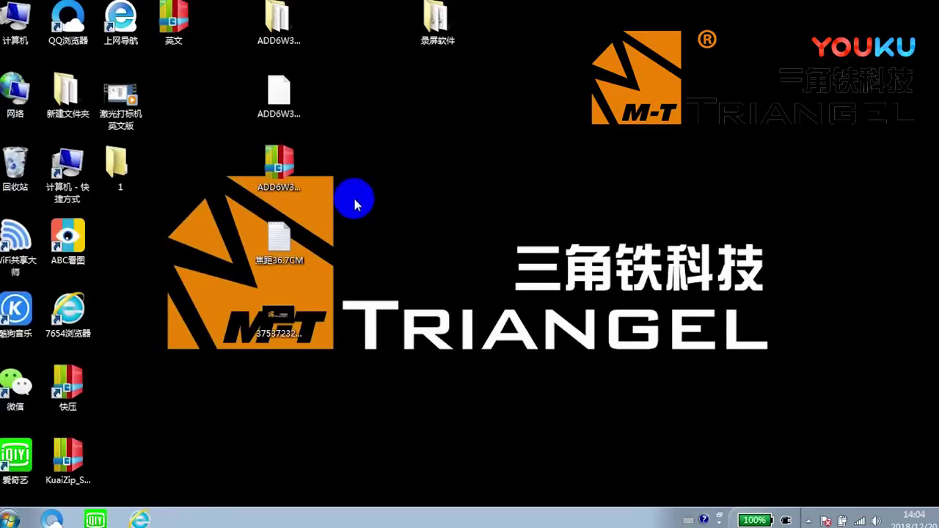
Step: Launch the 客户端 program from removable drive E: and log in with the preset user account
double_click(10, 35)
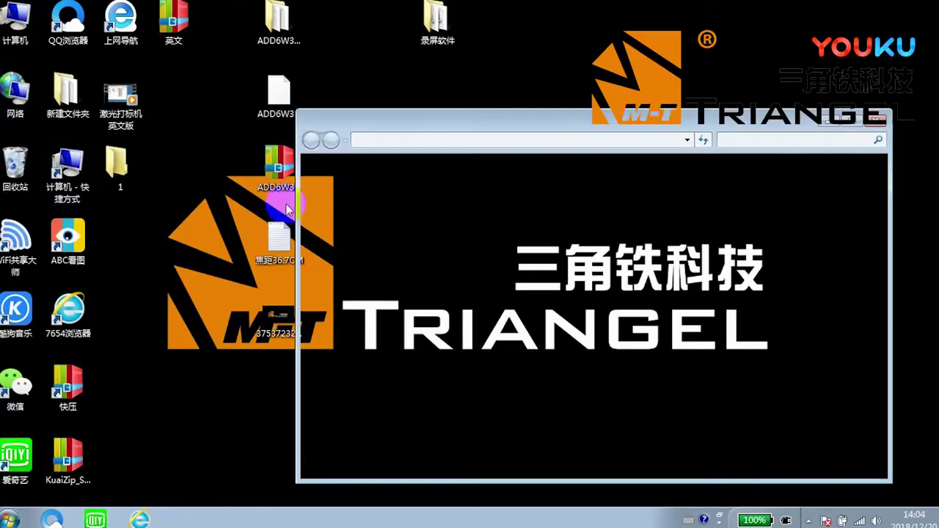
double_click(499, 303)
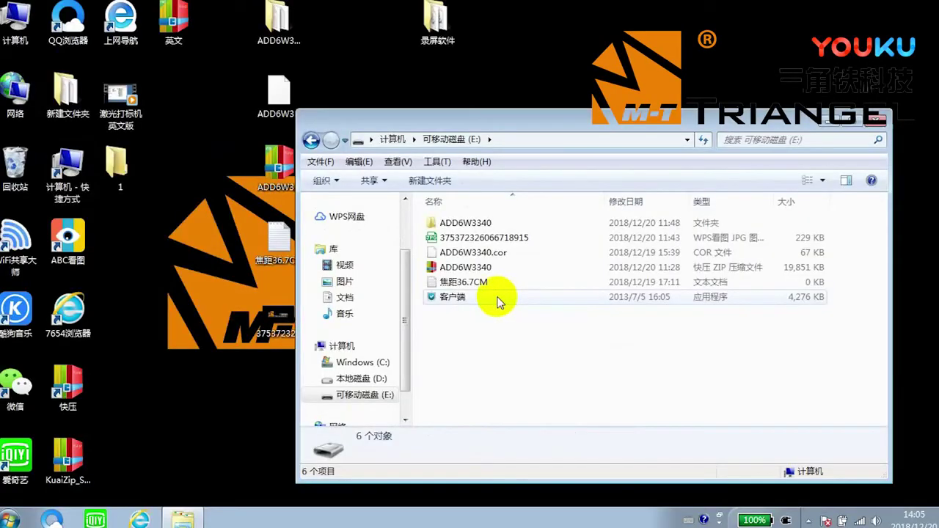
double_click(498, 297)
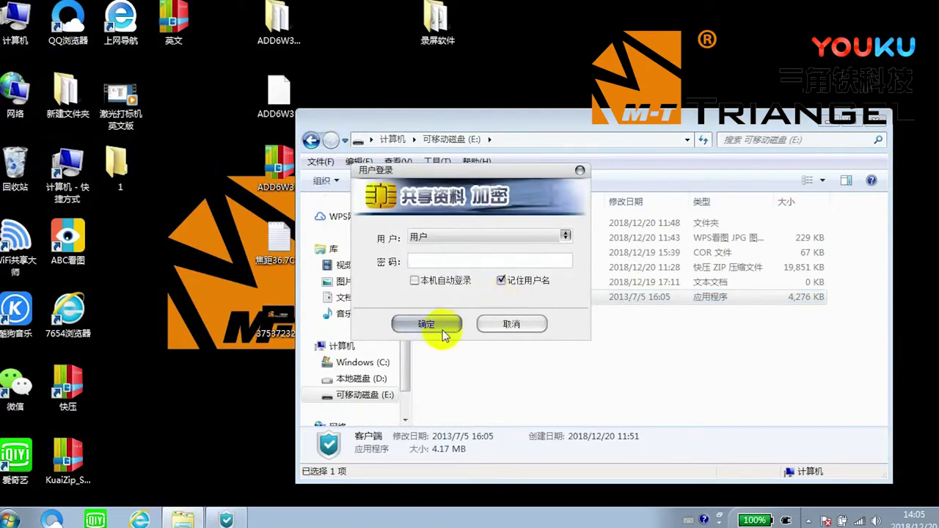
click(428, 324)
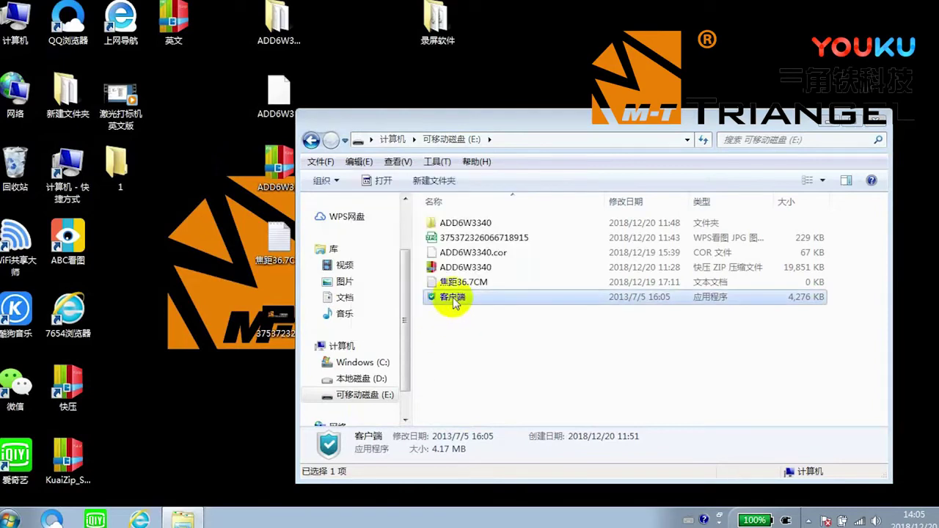
Step: Open the 终端1 folder among the encrypted documents and pick the 畅想6.ezd marking file
double_click(360, 121)
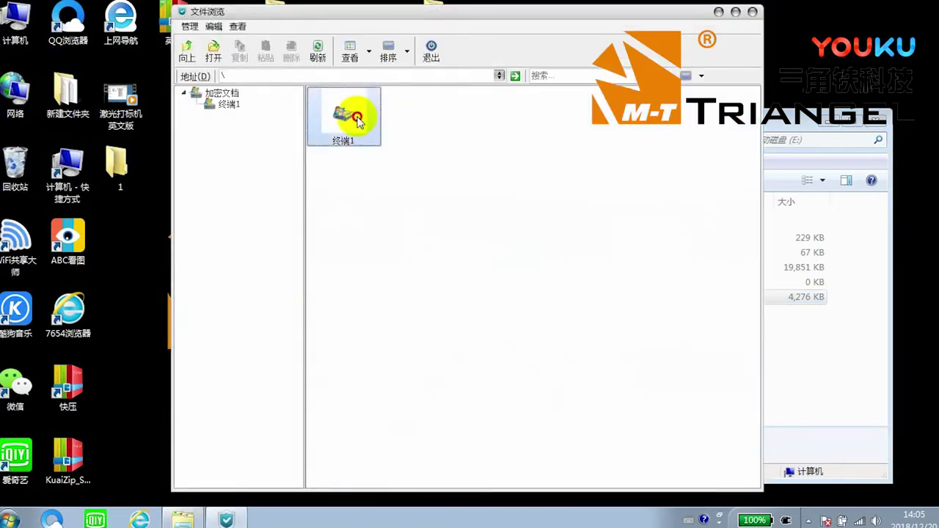
scroll(622, 267, down, 6)
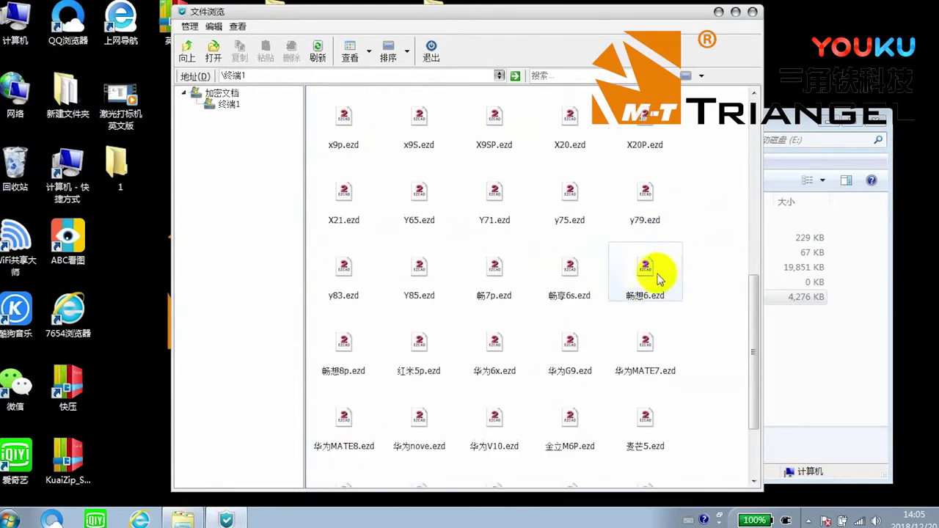
click(656, 275)
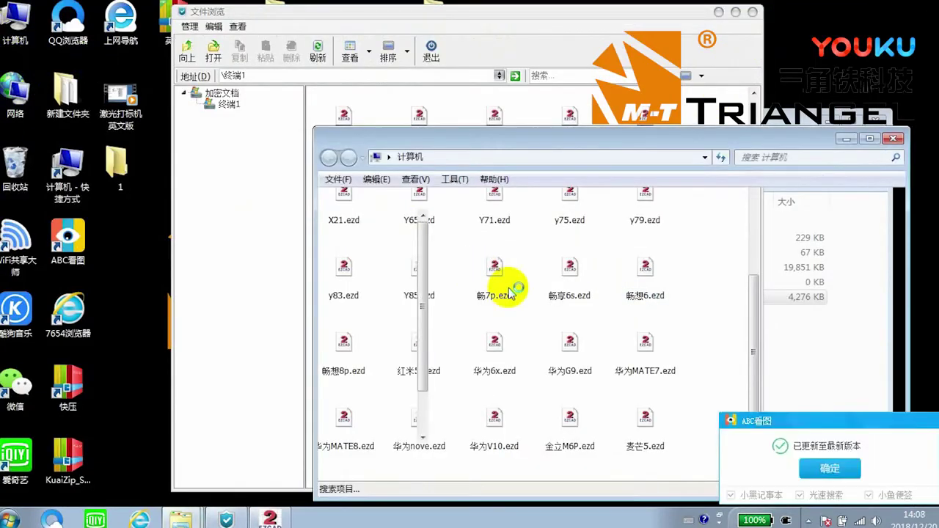
Step: Open the 焦距36.7CM text file on removable drive E: to check the focal distance, and return to the drive's folder window
click(558, 317)
double_click(557, 317)
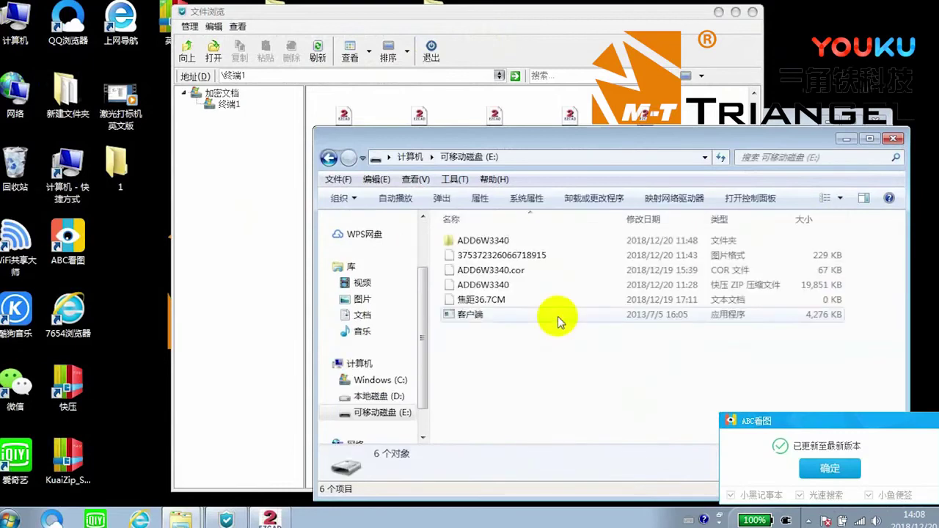
click(484, 301)
double_click(484, 300)
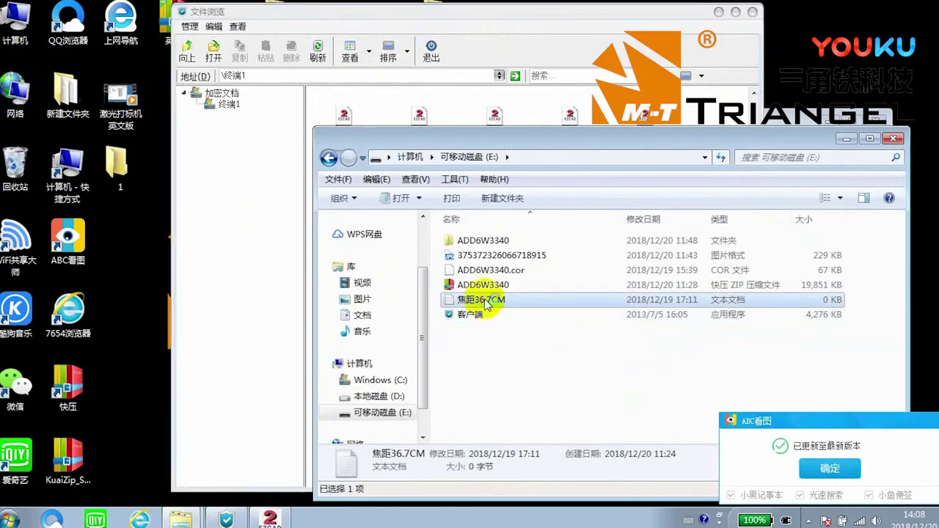
click(690, 282)
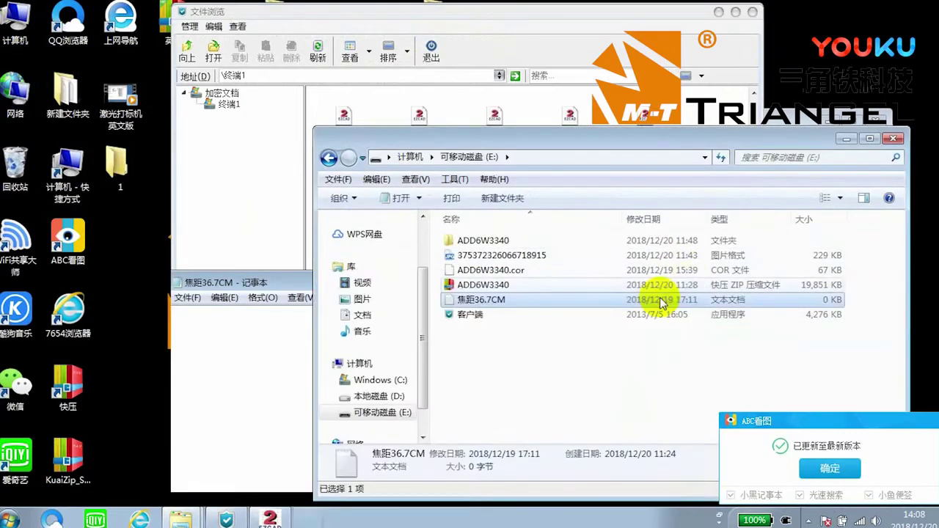